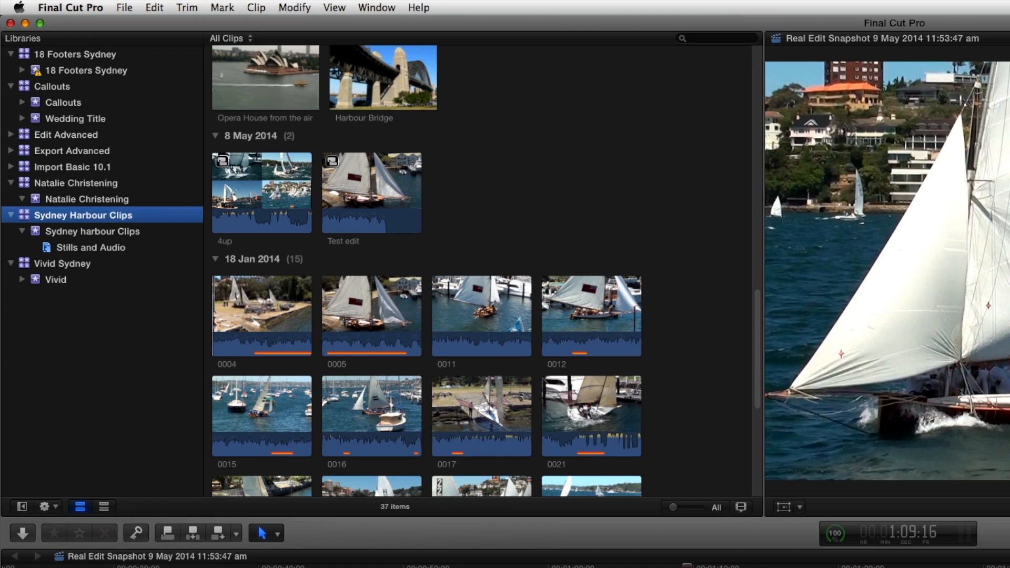
- Open the import preferences and choose to leave files in place for media storage
click(66, 6)
click(65, 46)
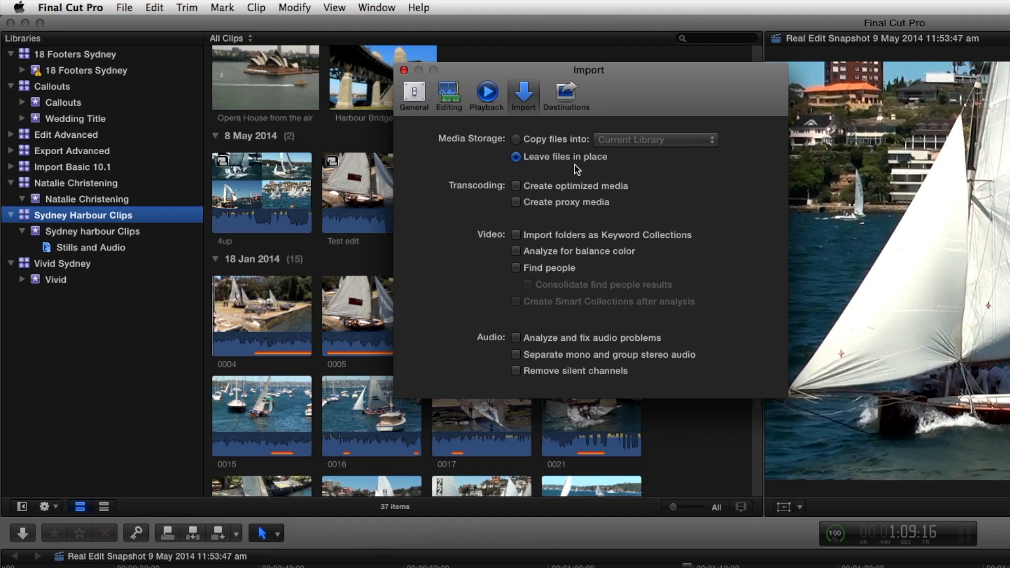
click(544, 163)
click(588, 169)
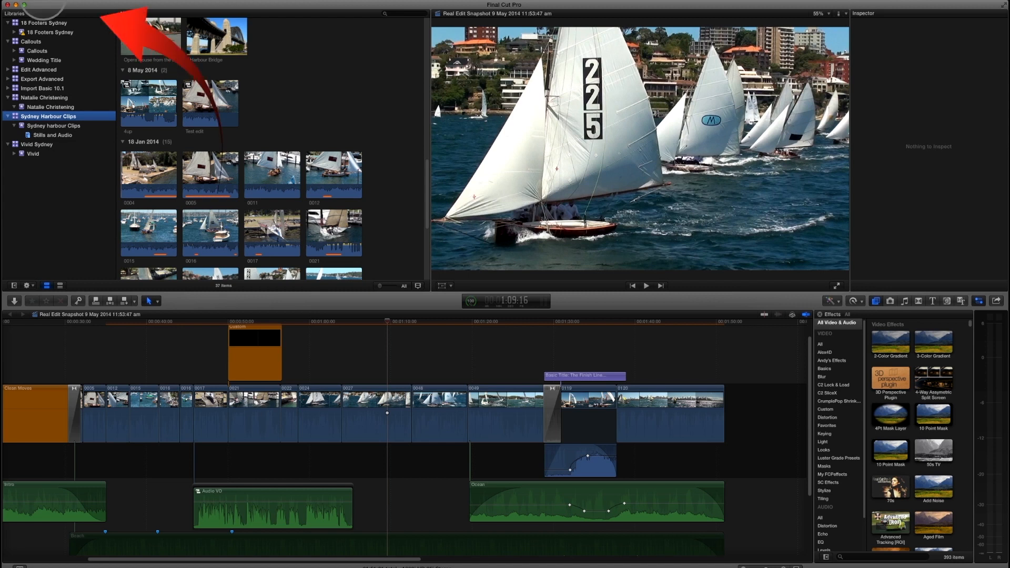
click(39, 5)
click(46, 18)
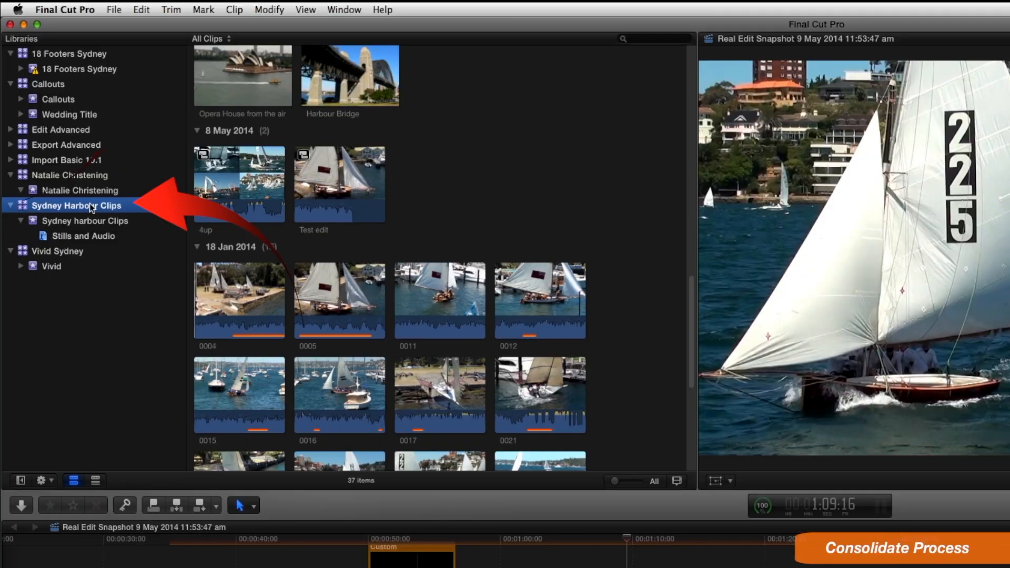
- Try to consolidate the Sydney Harbour Clips library's media, including optimized and proxy media
click(114, 10)
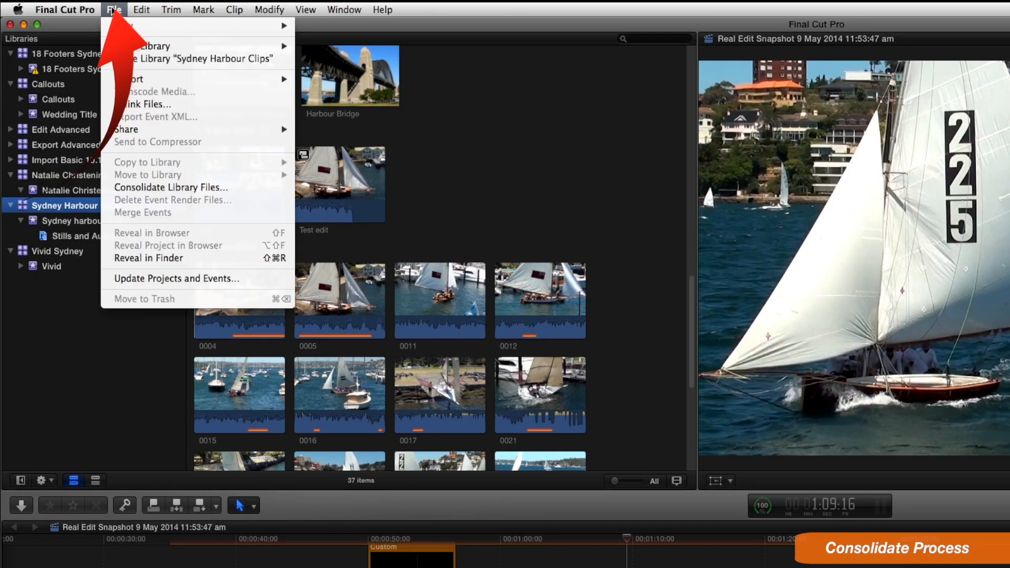
click(169, 188)
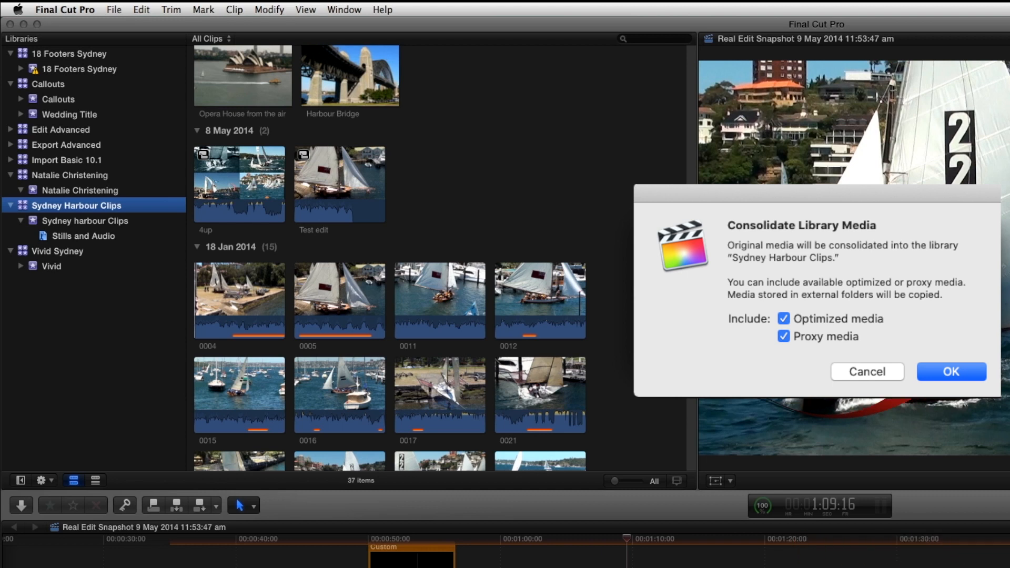
click(962, 332)
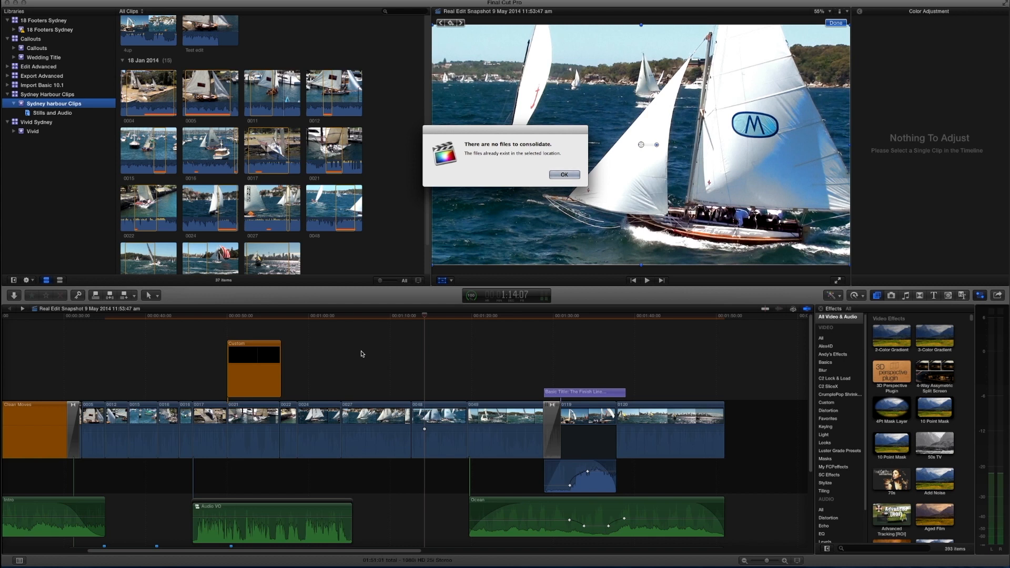
click(567, 176)
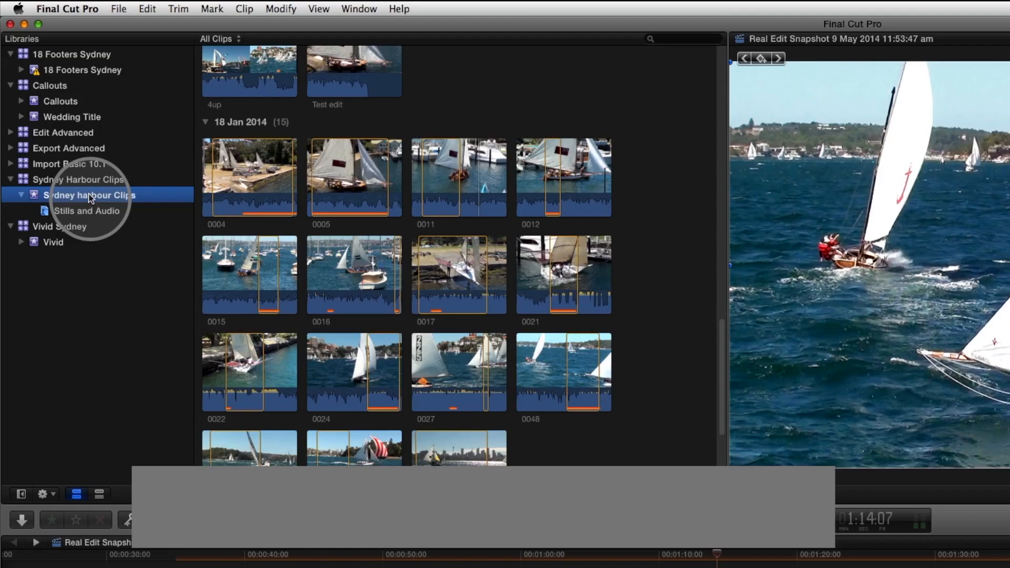
- Import test.jpg from the Desktop into the Sydney harbour Clips event, leaving the file in place
right_click(54, 106)
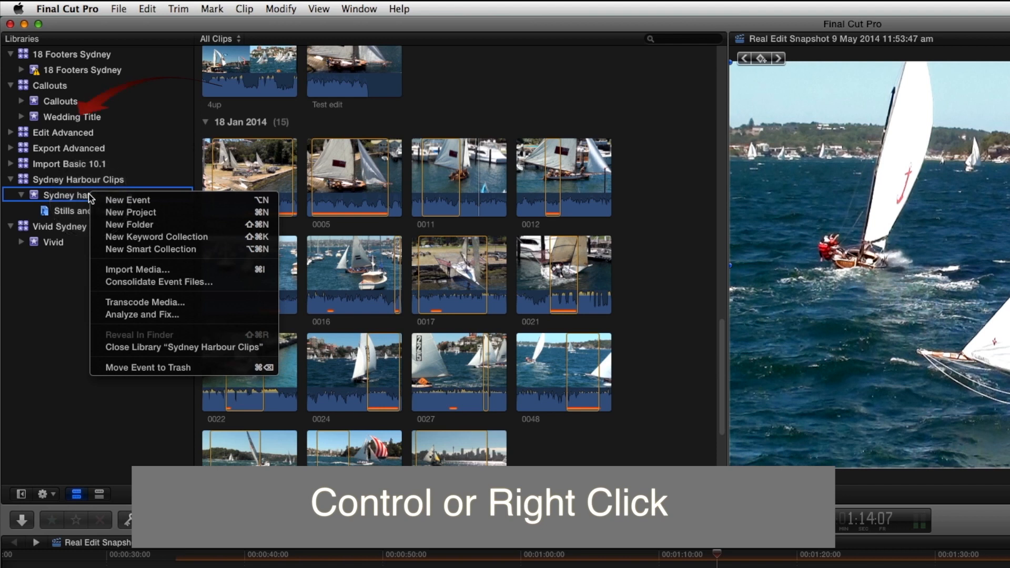
click(150, 270)
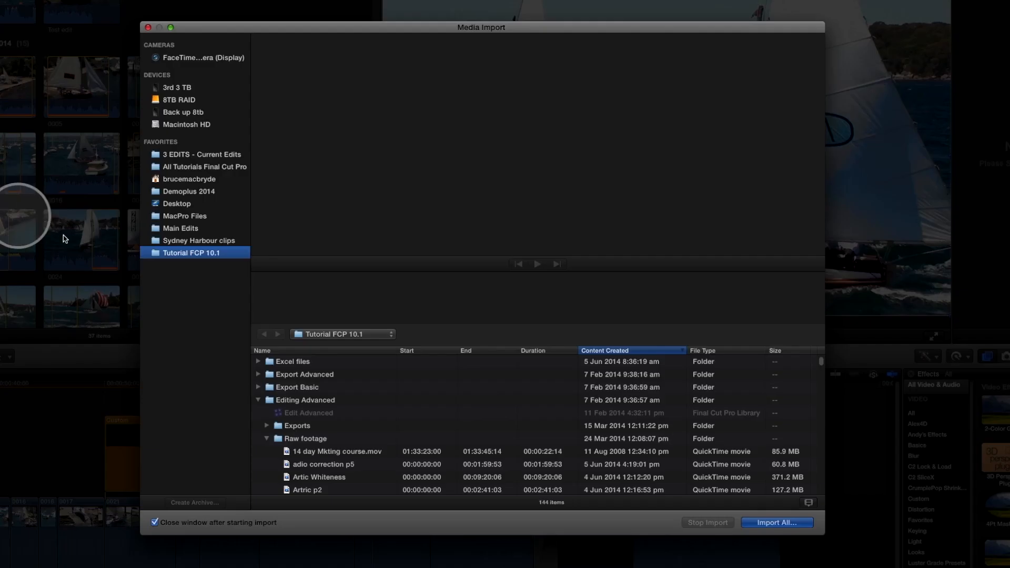
click(164, 204)
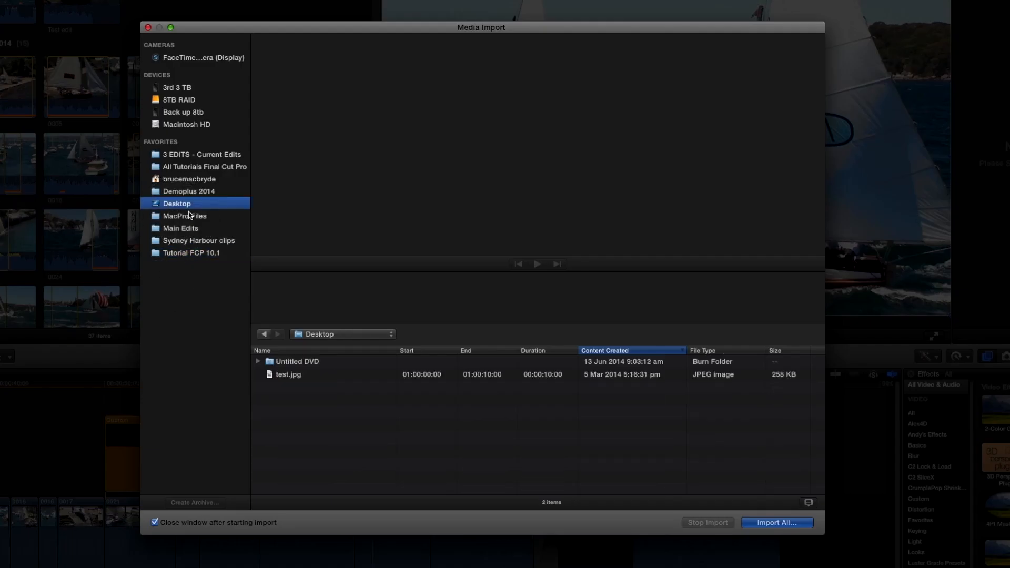
click(298, 377)
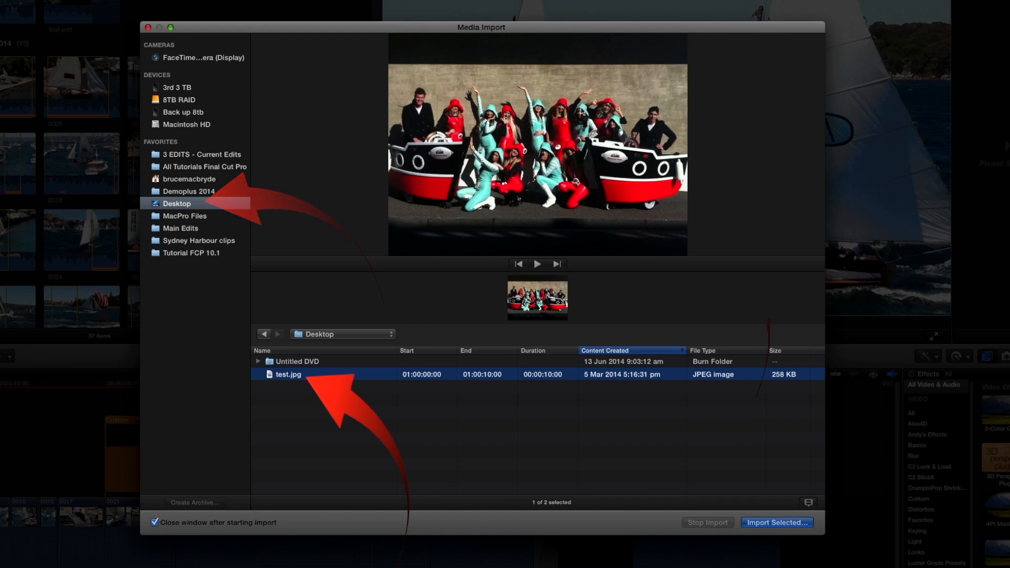
click(783, 523)
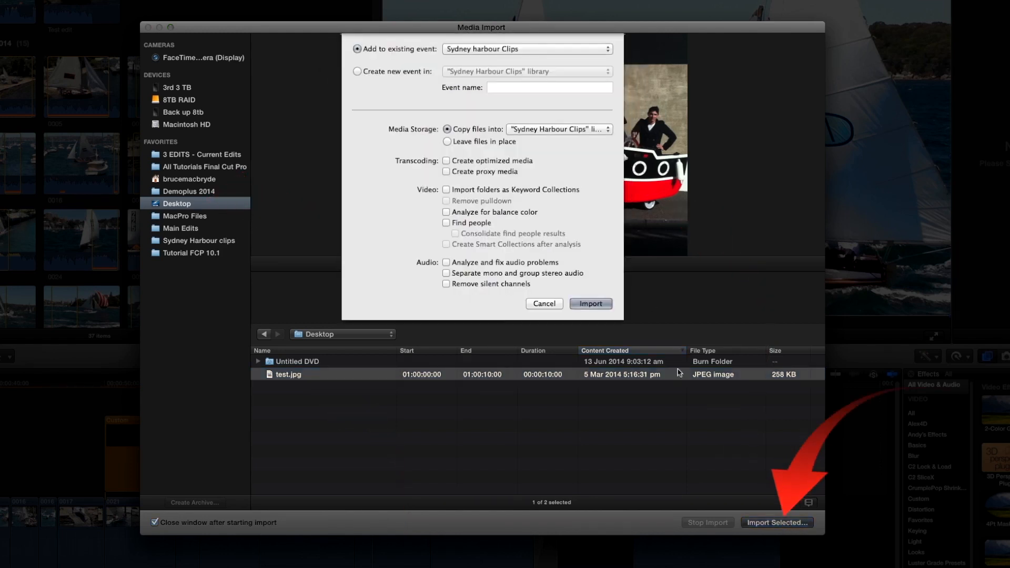
click(448, 143)
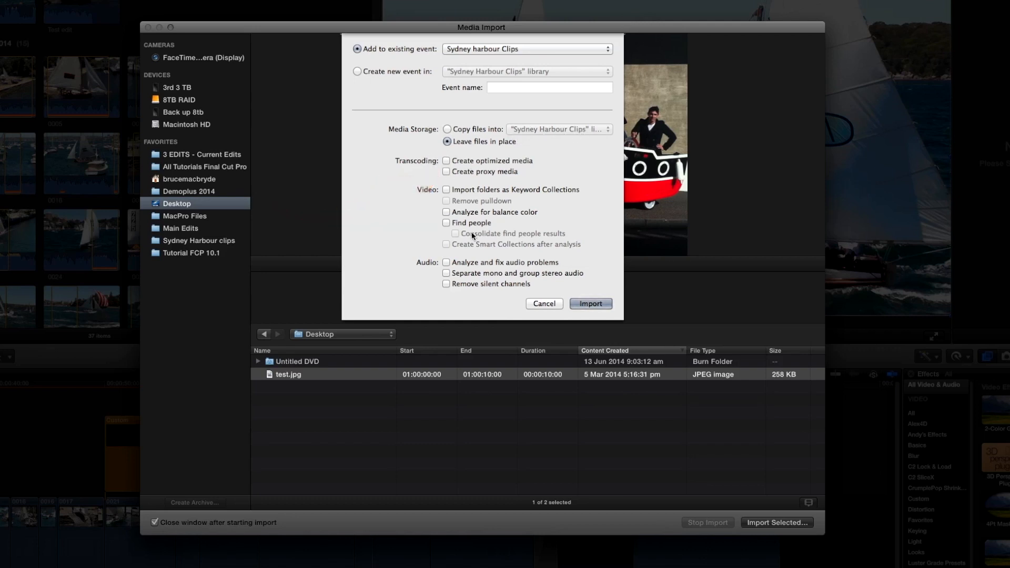
click(596, 304)
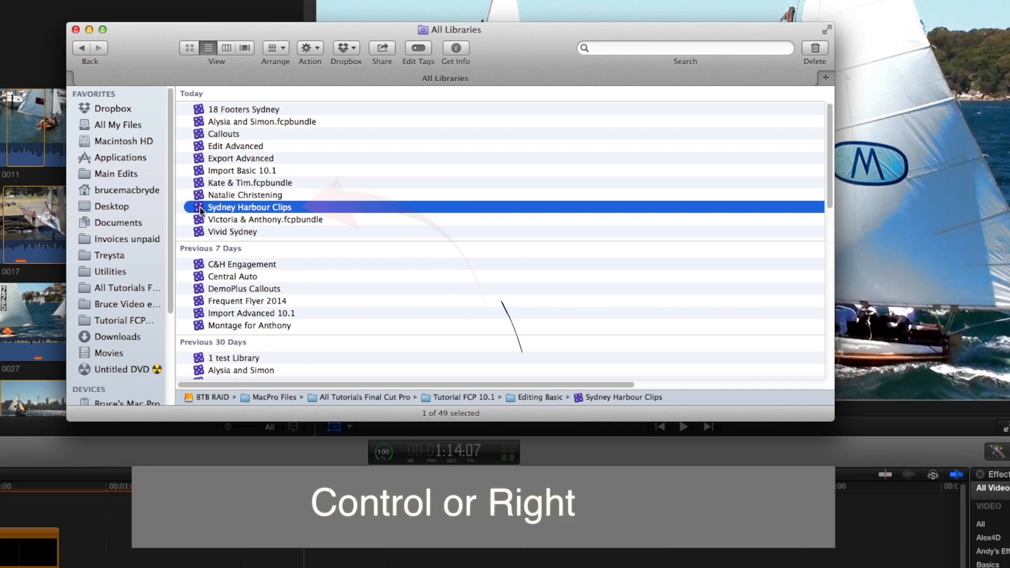
- In Finder, show the package contents of the Sydney Harbour Clips library and expand the event's Original Media folder
right_click(199, 208)
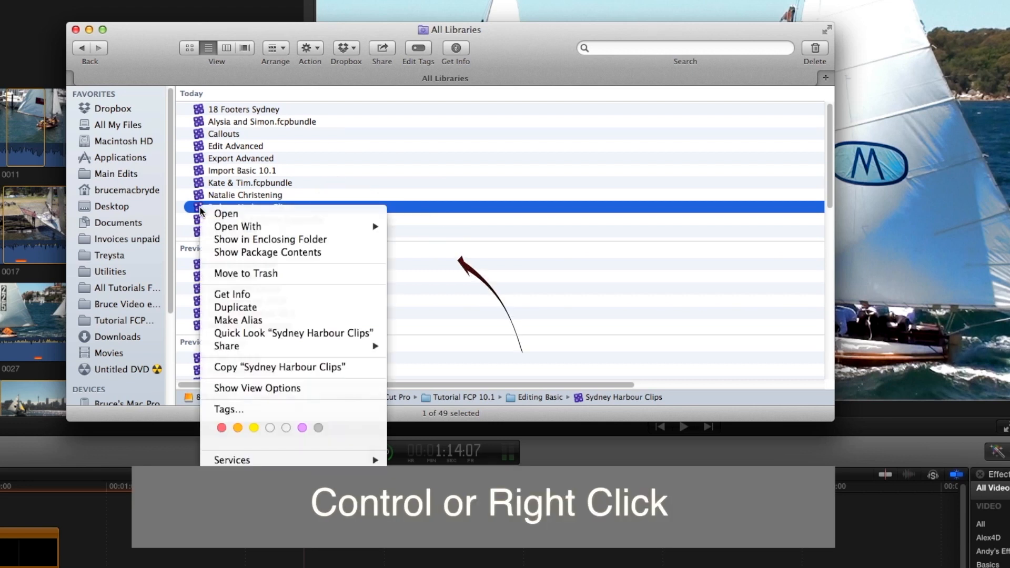
click(229, 253)
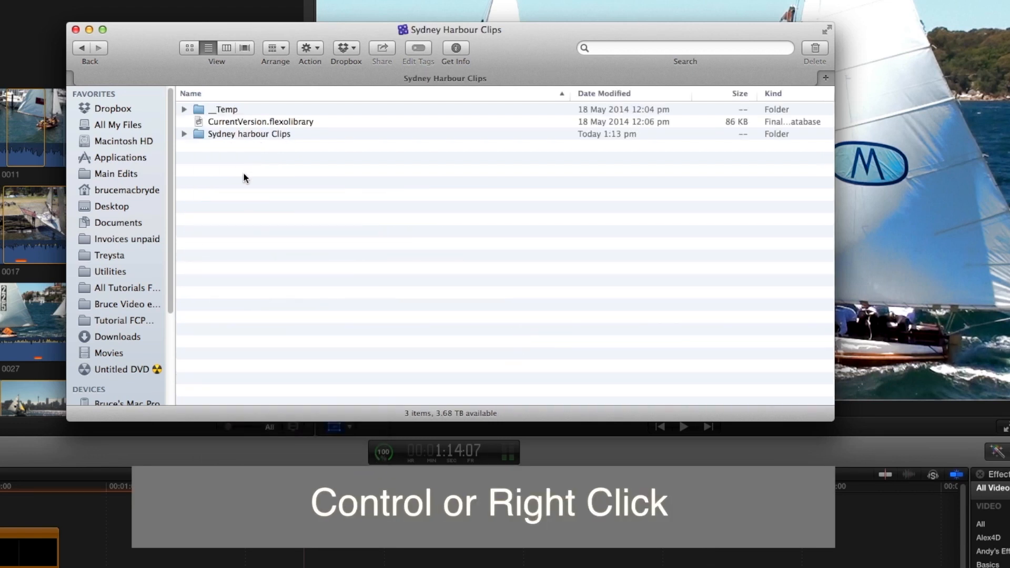
click(184, 135)
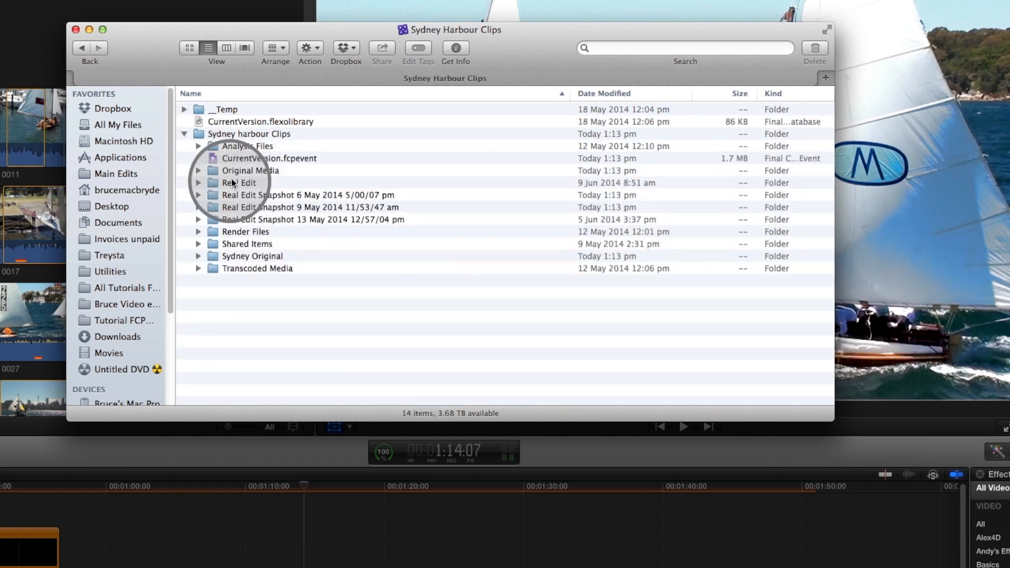
click(198, 171)
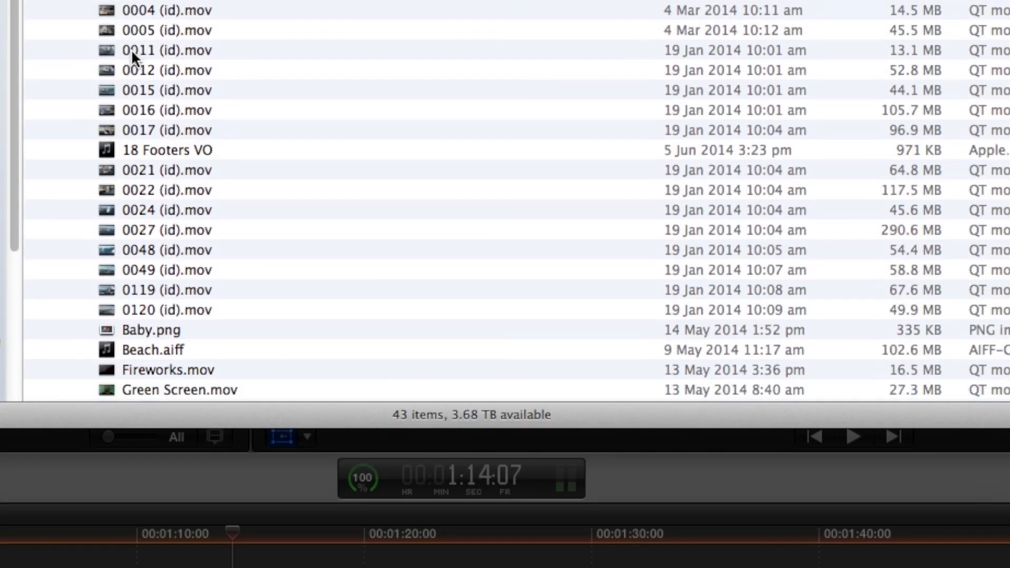
- Find the test.jpg alias among the original media files and show its original file
scroll(131, 48, down, 10)
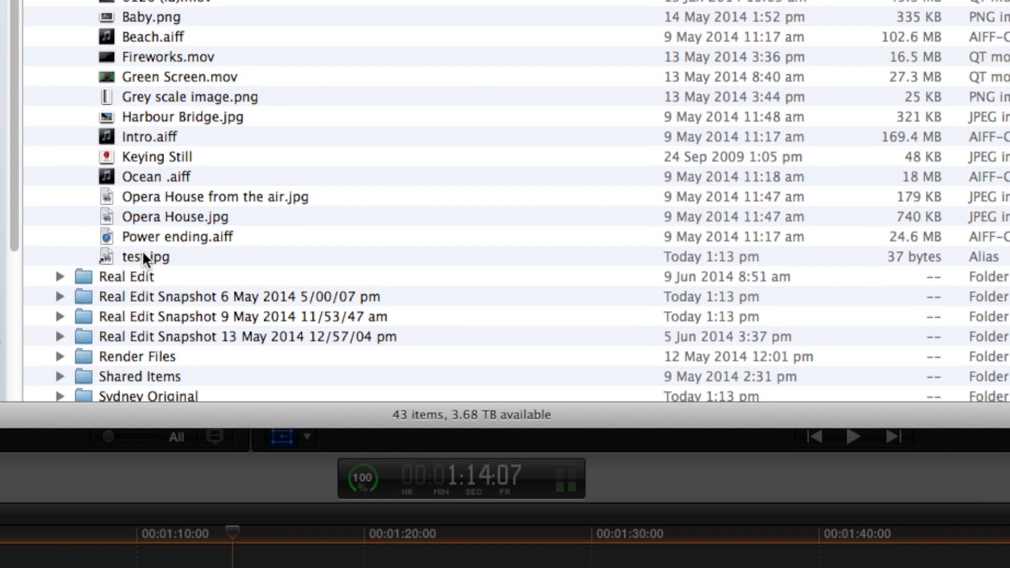
scroll(143, 253, up, 1)
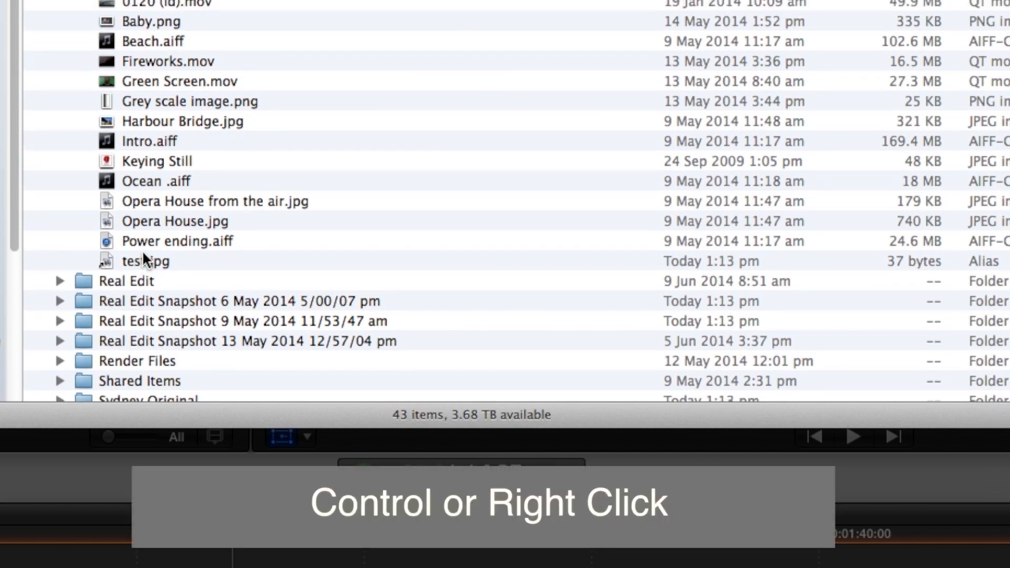
right_click(125, 259)
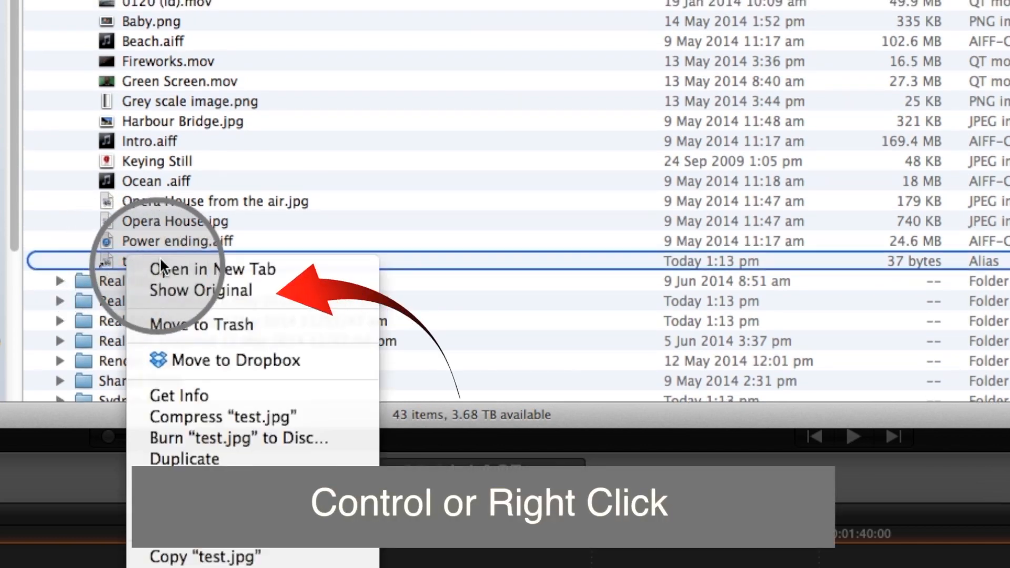
click(217, 287)
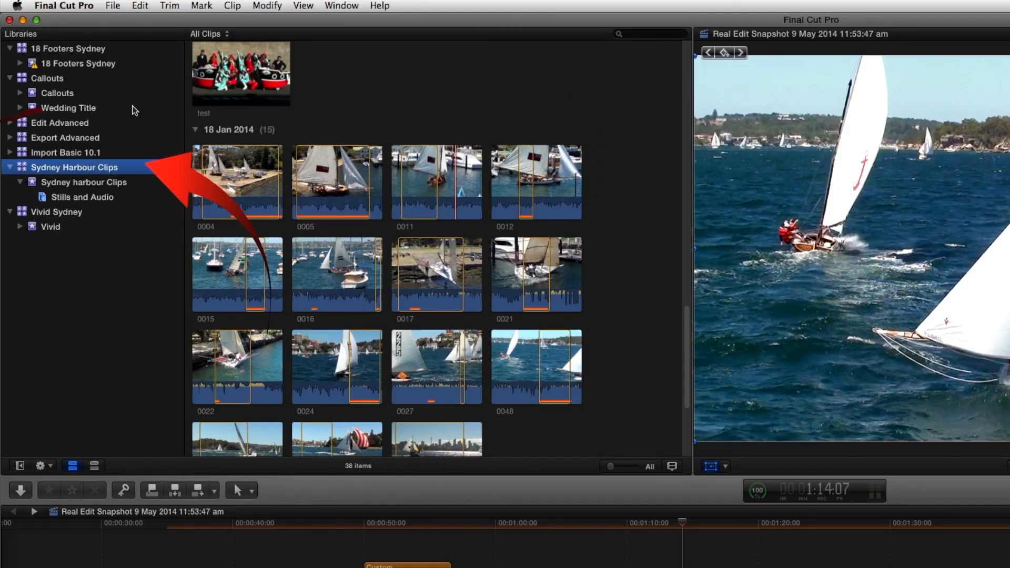
- Switch to Final Cut Pro and consolidate the Sydney Harbour Clips library files, including optimized and proxy media
click(113, 6)
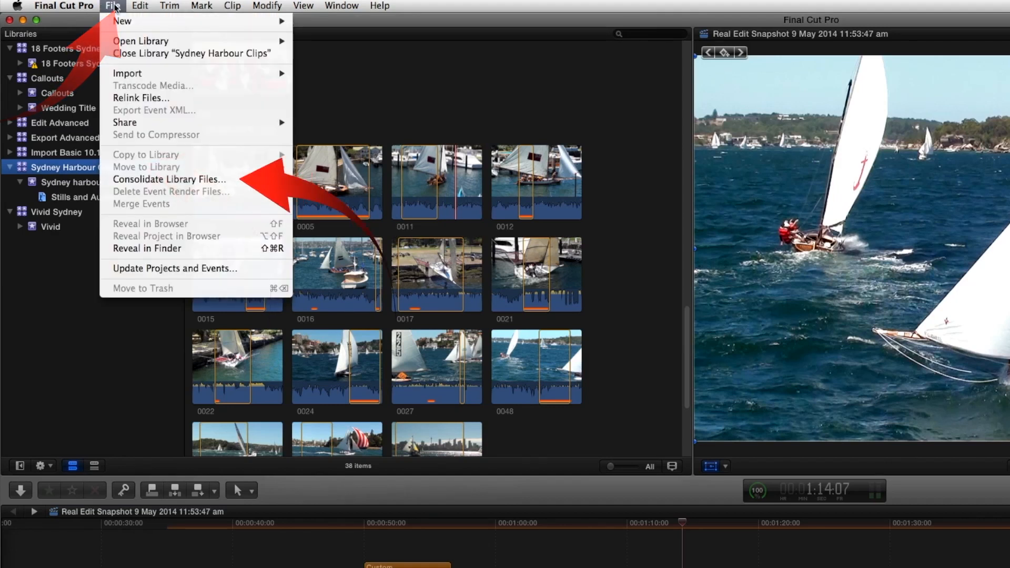
click(184, 180)
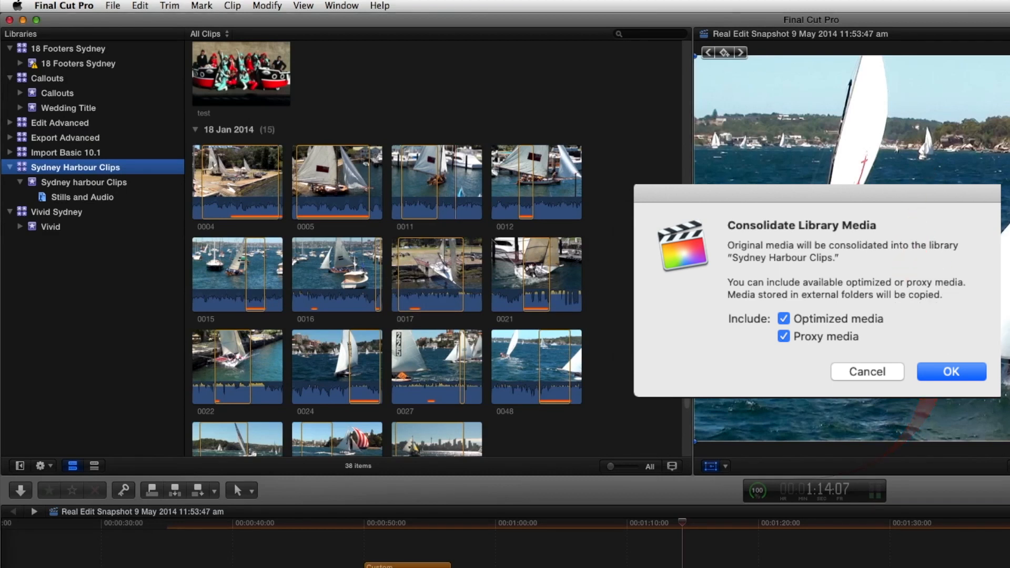
click(951, 371)
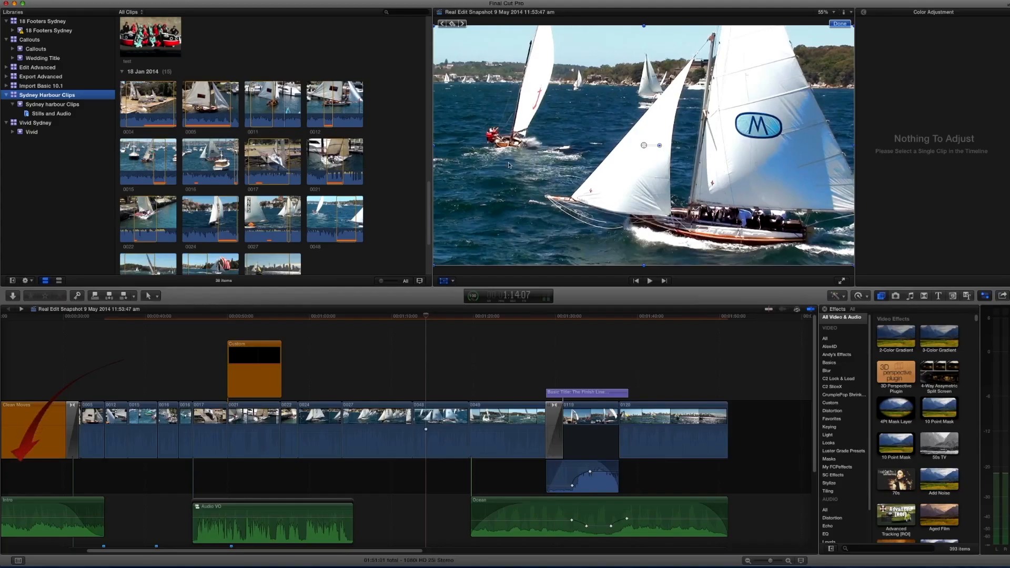
- In Finder, open the Sydney Harbour Clips package contents from All Libraries in Main Edits and select test.jpg among the original media
click(30, 560)
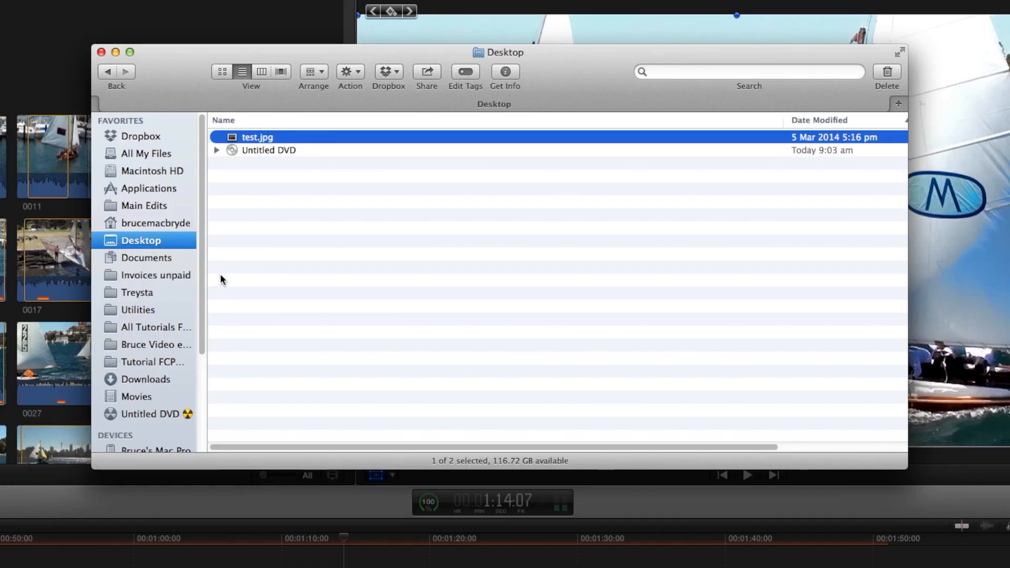
click(144, 205)
click(229, 263)
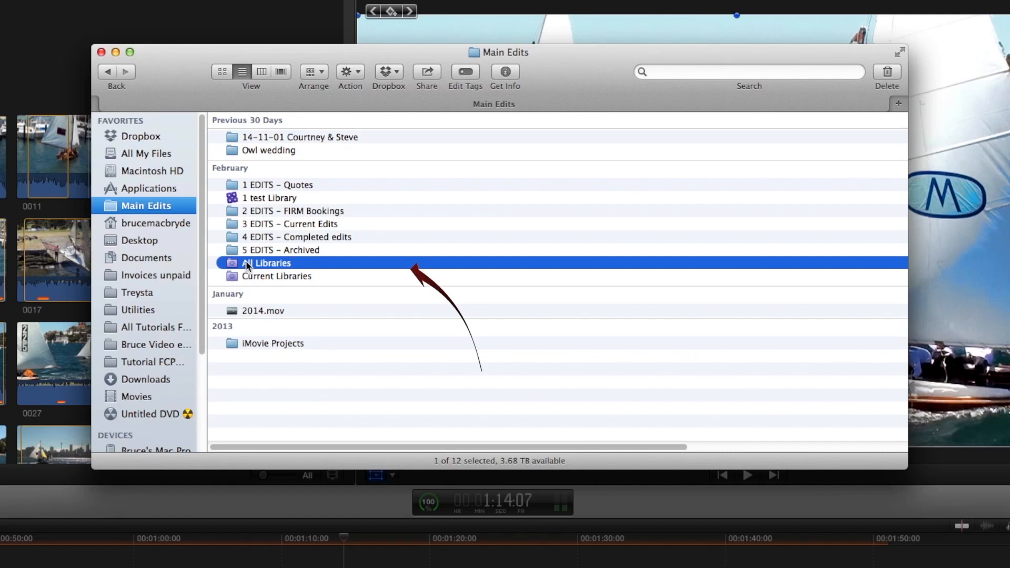
double_click(229, 263)
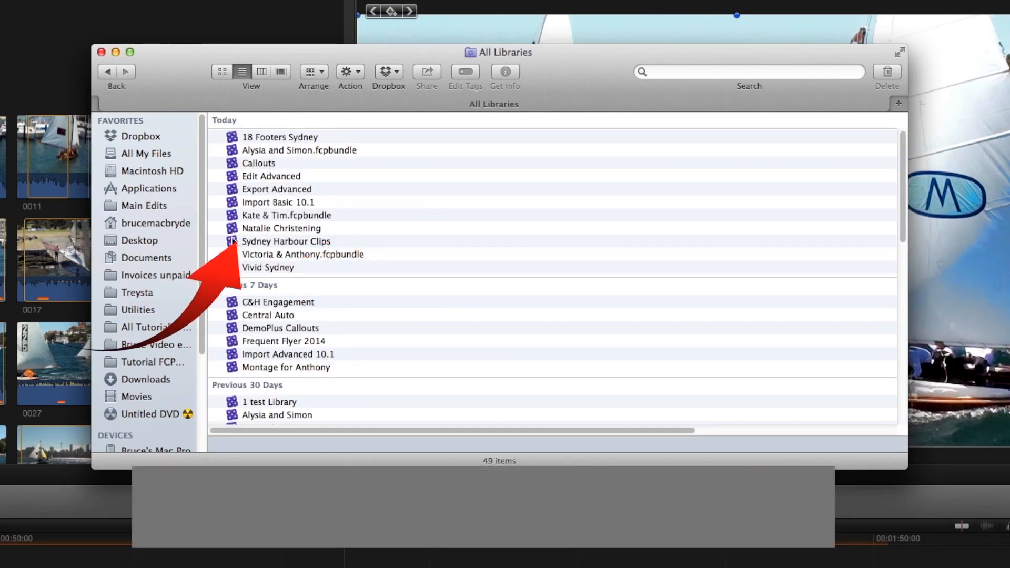
right_click(232, 242)
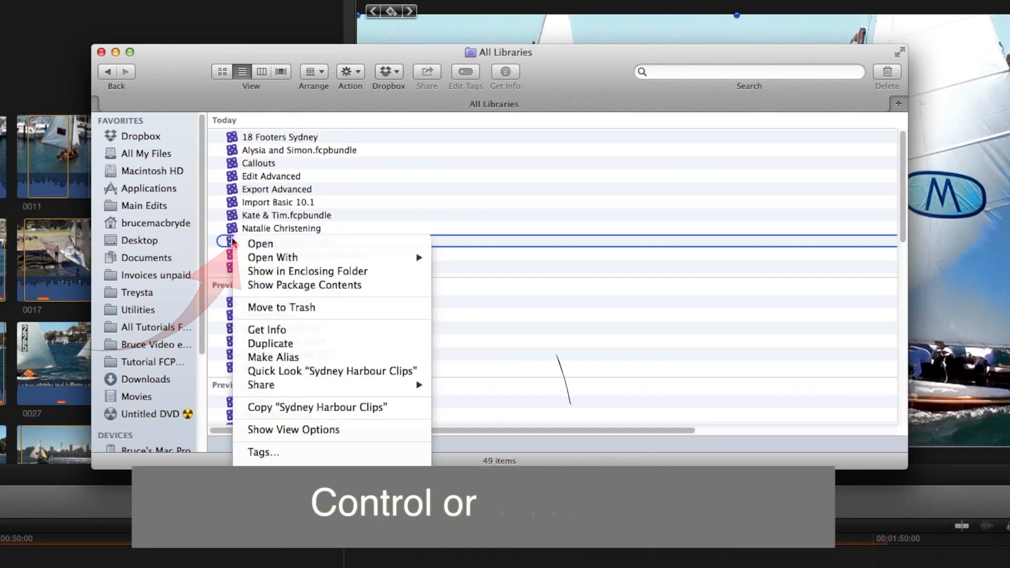
click(260, 285)
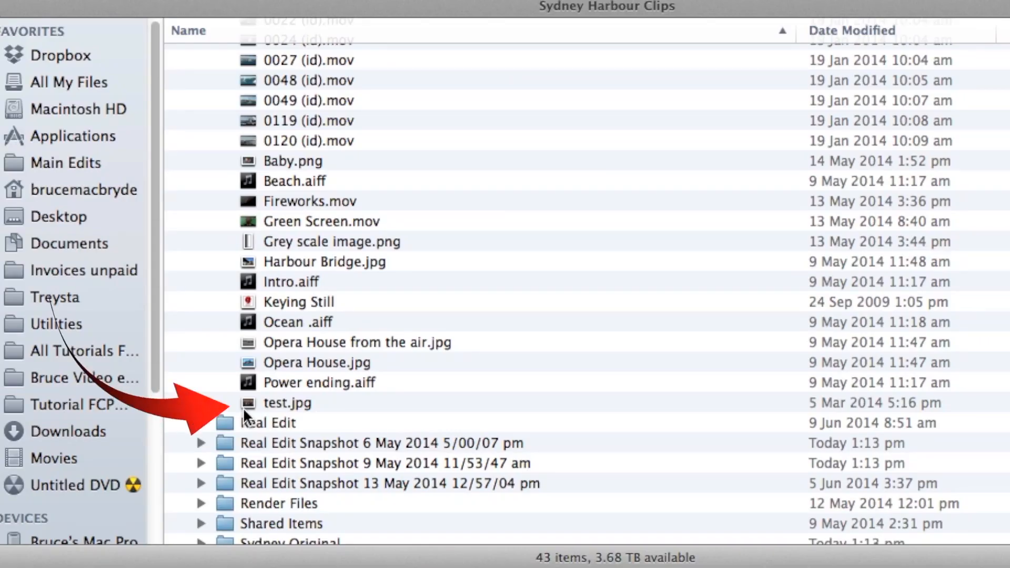
click(282, 402)
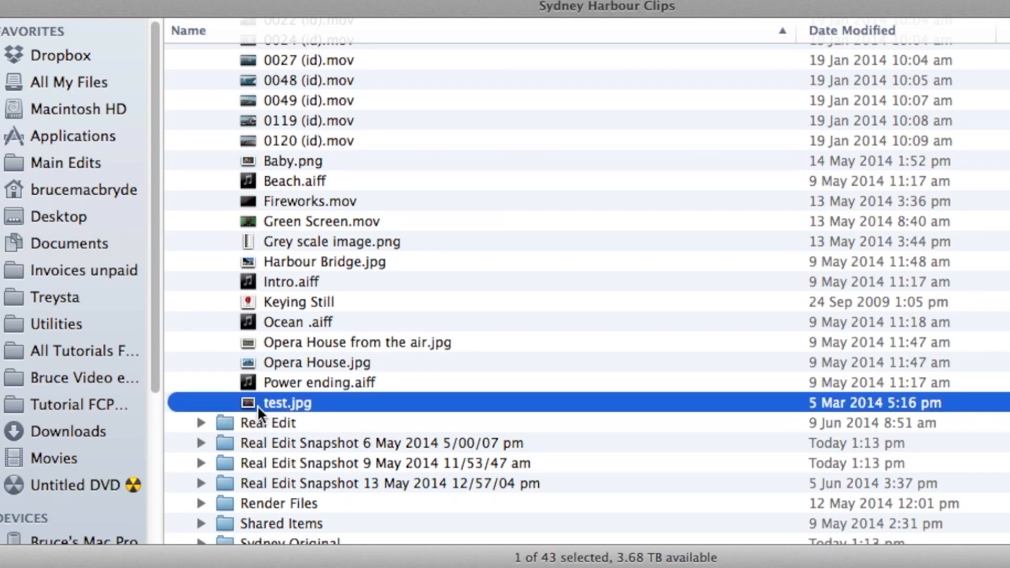
scroll(274, 400, up, 10)
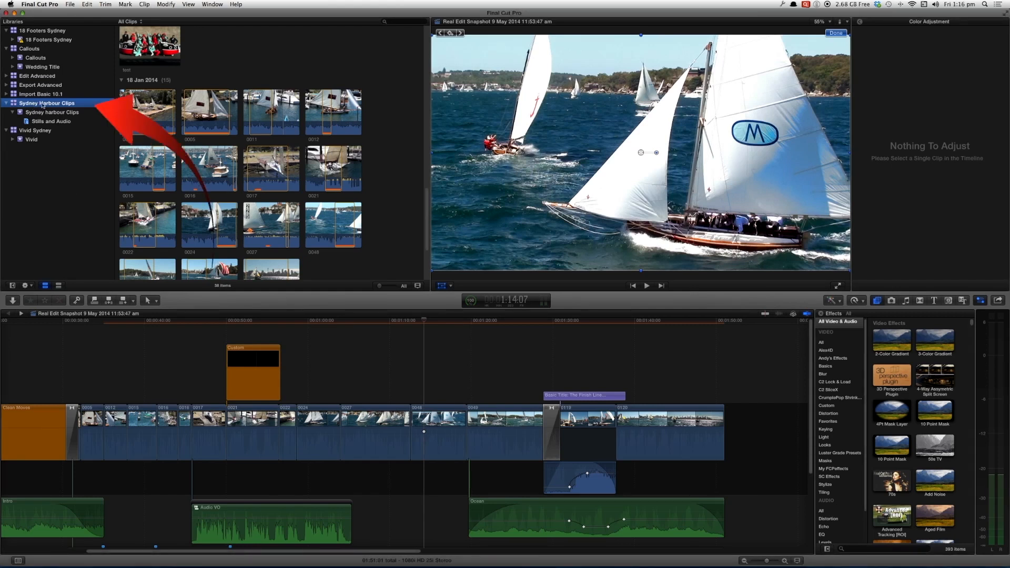
- Open the "Archive locatons for Edits" document from the 5 EDITS - Archived folder in Main Edits
mouse_move(46, 567)
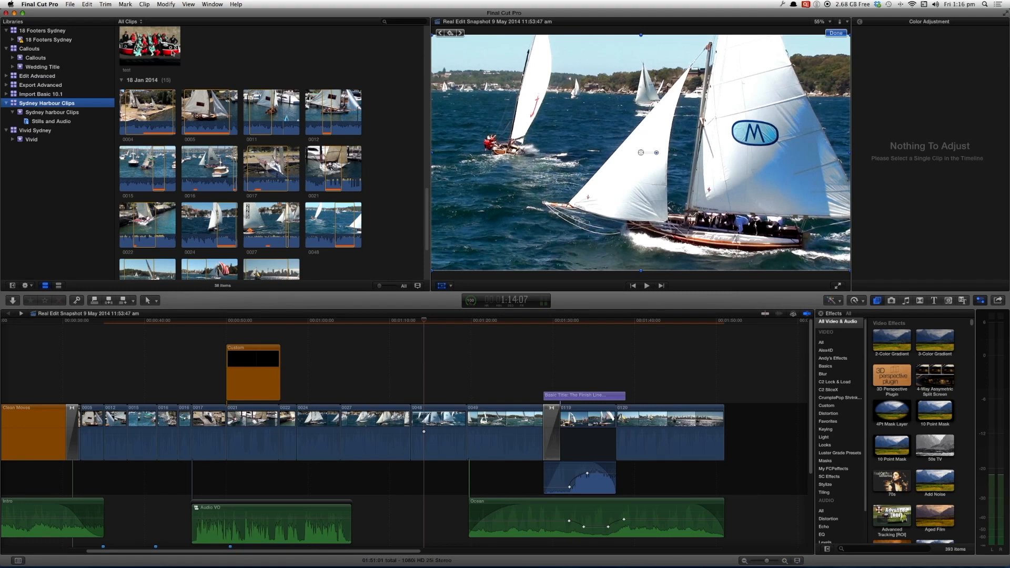
scroll(170, 69, up, 3)
scroll(170, 68, up, 2)
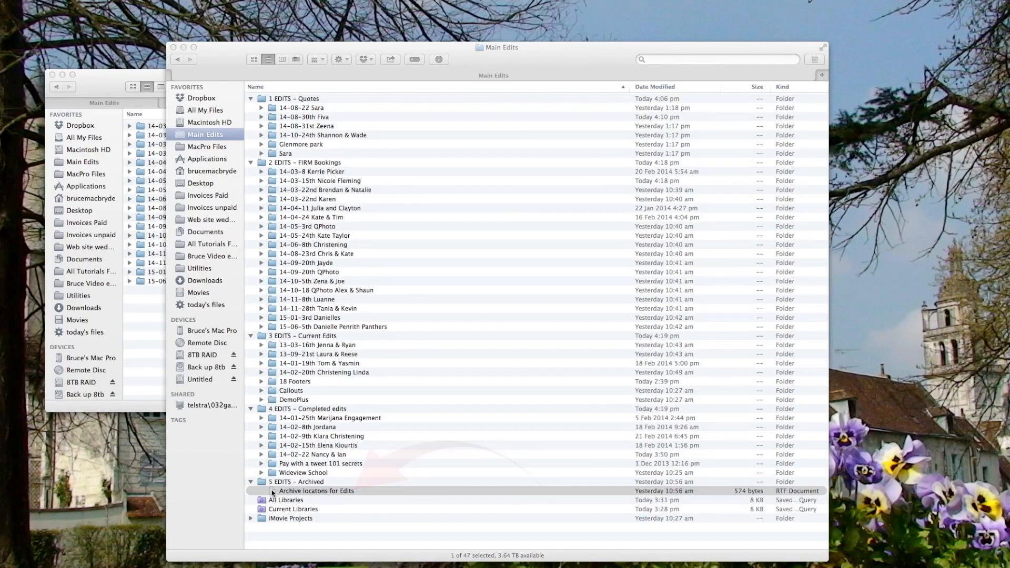
double_click(272, 493)
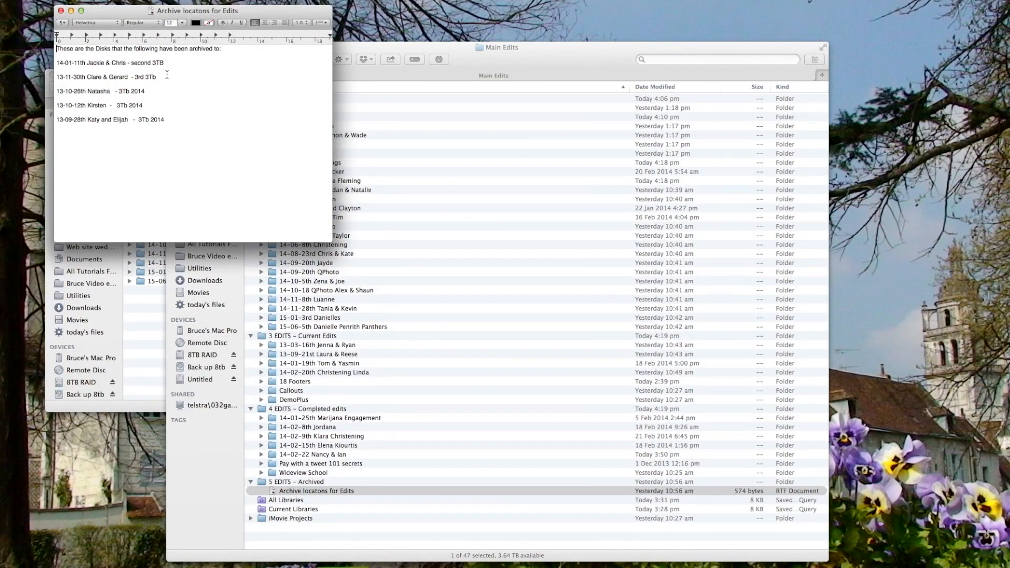